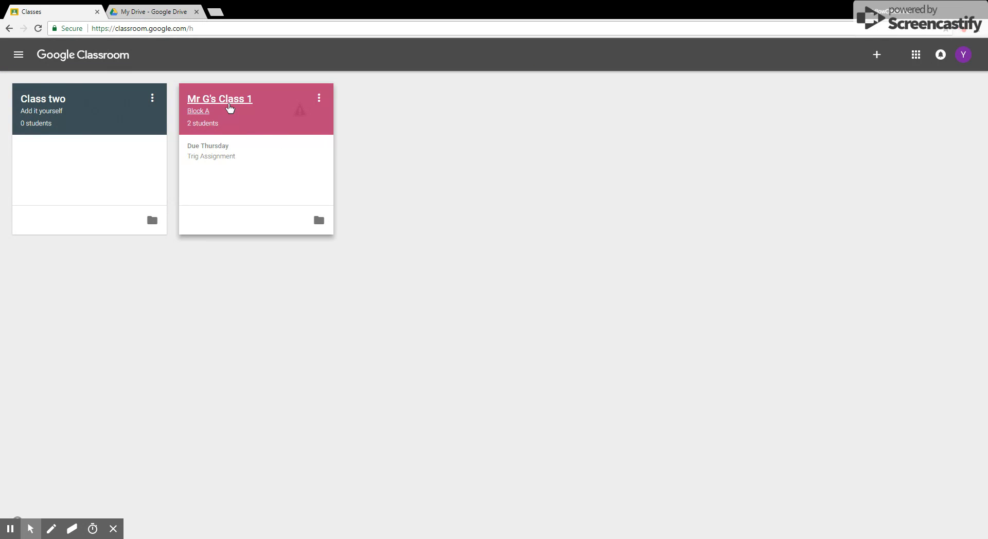
Step: Open Mr G's Class 1 and create a question reading "What is the process to determine the hypotenuse of a right triangle"
{"action": "left_click", "coordinate": [229, 105]}
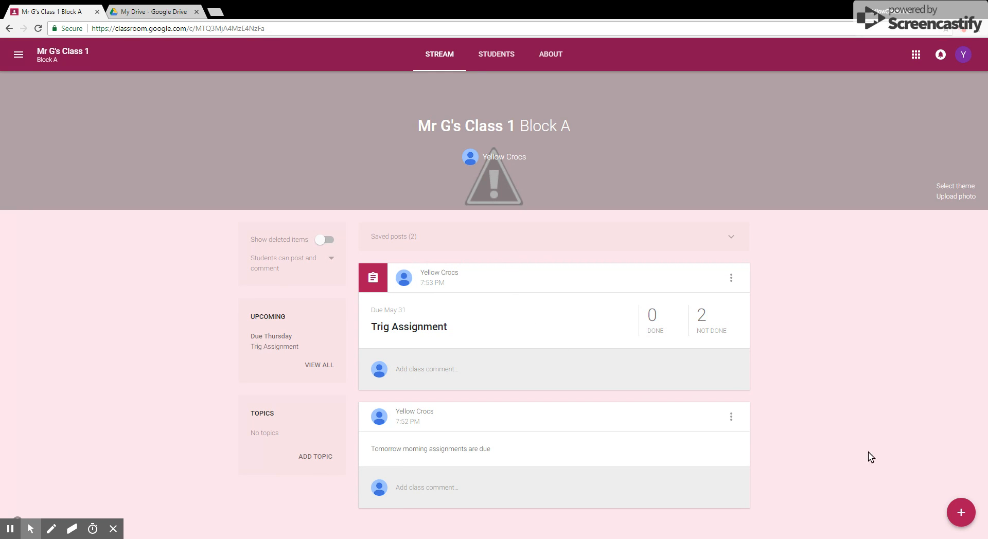
{"action": "mouse_move", "coordinate": [965, 513]}
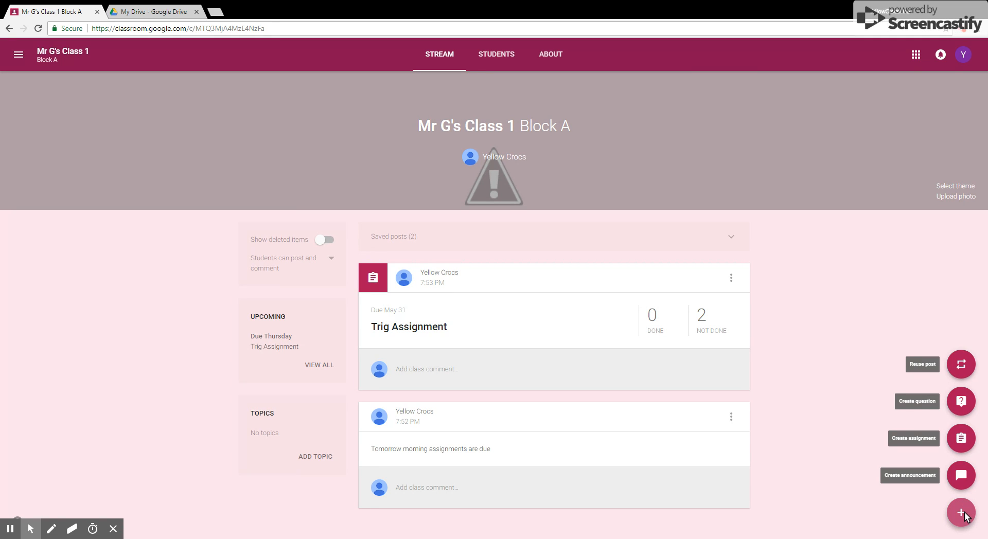
{"action": "left_click", "coordinate": [961, 400]}
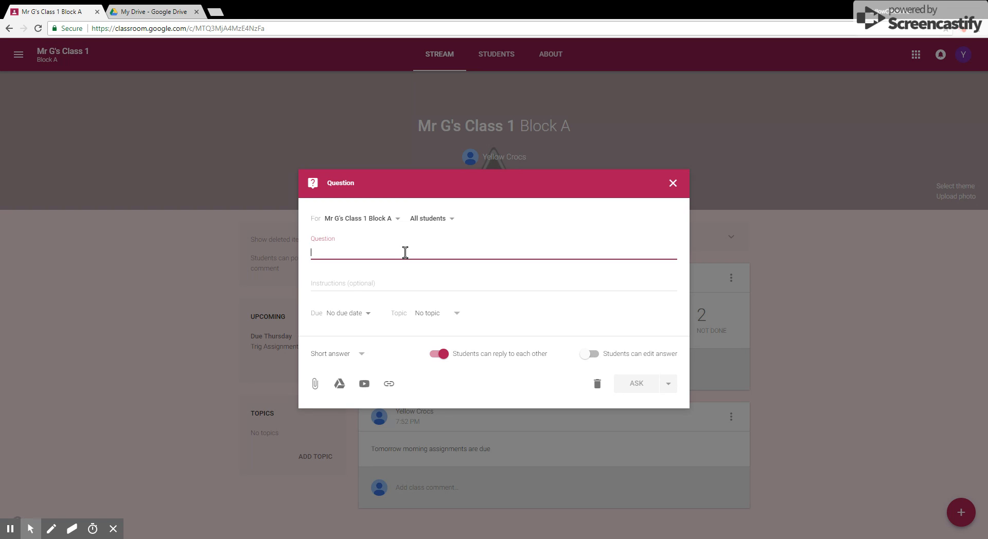
{"action": "type", "text": "Wha"}
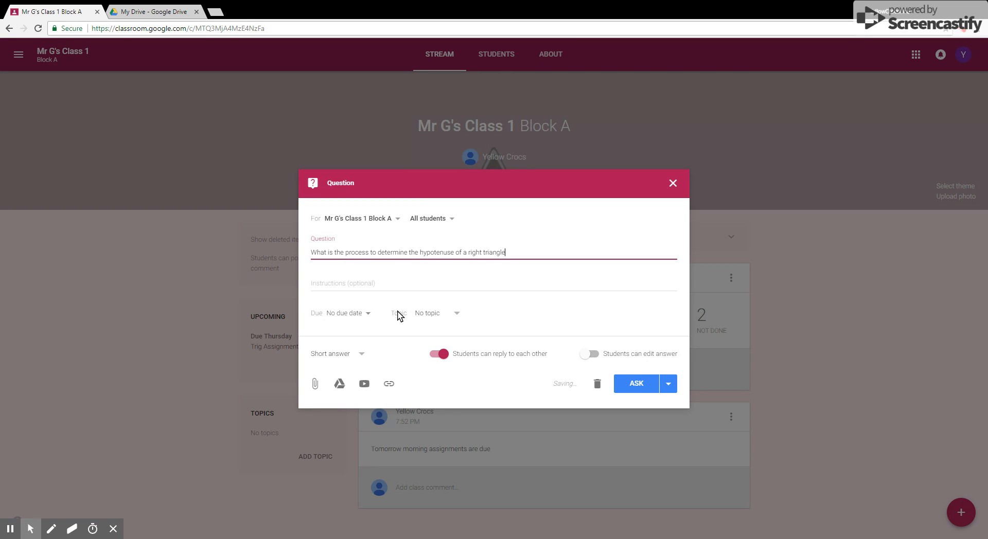
Step: Set the question's due date to May 30, 2018
{"action": "left_click", "coordinate": [371, 314]}
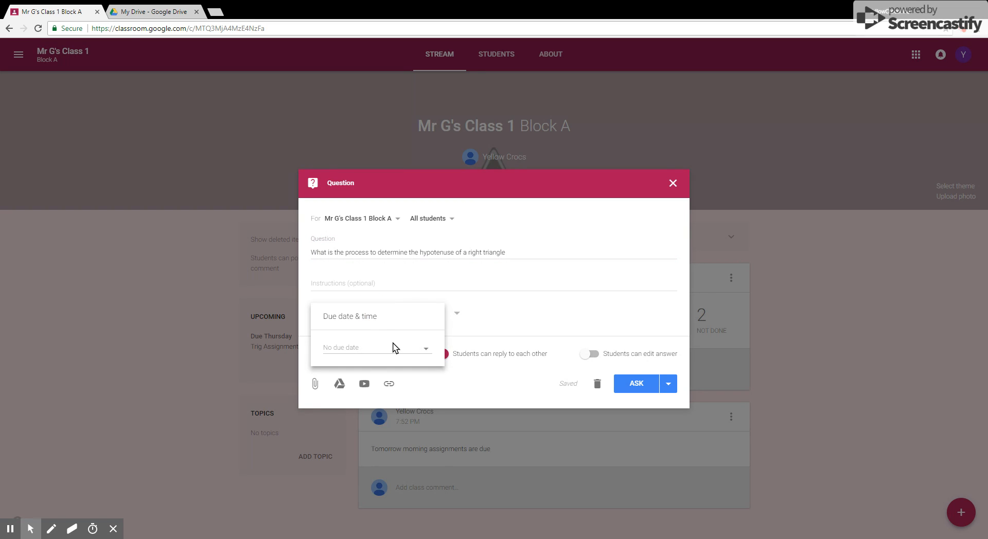
{"action": "left_click", "coordinate": [394, 346]}
{"action": "left_click", "coordinate": [382, 460]}
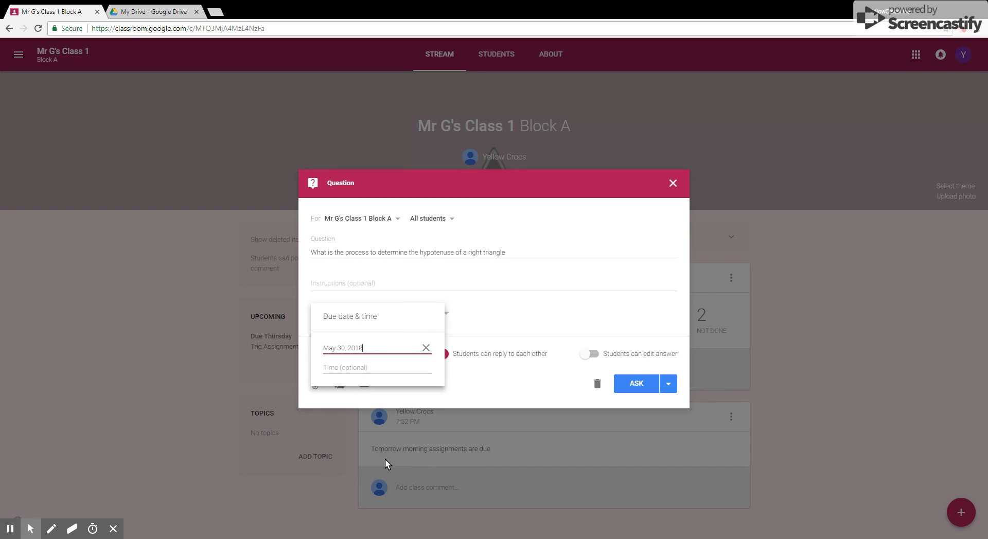
{"action": "left_click", "coordinate": [488, 322]}
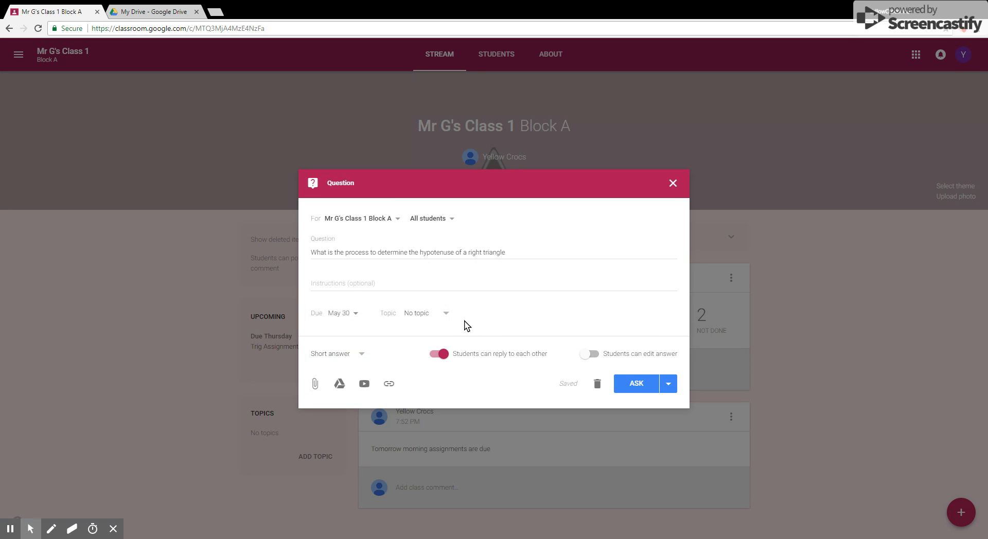
Step: Keep the Short answer type and switch off students being able to reply to each other
{"action": "left_click", "coordinate": [360, 354]}
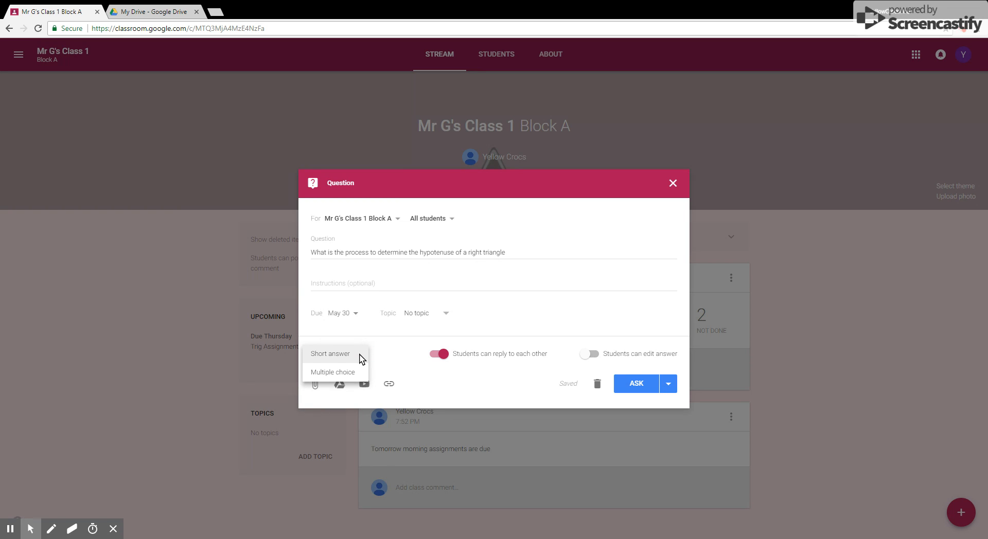
{"action": "left_click", "coordinate": [362, 358]}
{"action": "left_click", "coordinate": [363, 359]}
{"action": "left_click", "coordinate": [389, 353]}
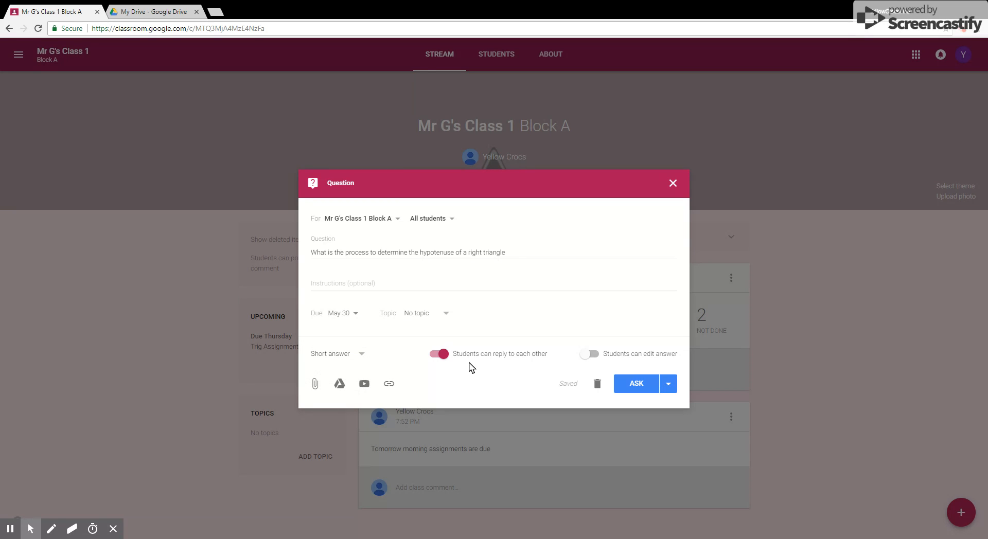
{"action": "left_click", "coordinate": [485, 358]}
{"action": "left_click", "coordinate": [470, 362]}
{"action": "left_click", "coordinate": [470, 360]}
{"action": "left_click", "coordinate": [472, 357]}
Step: Post the question to the class with Ask
{"action": "left_click", "coordinate": [668, 387]}
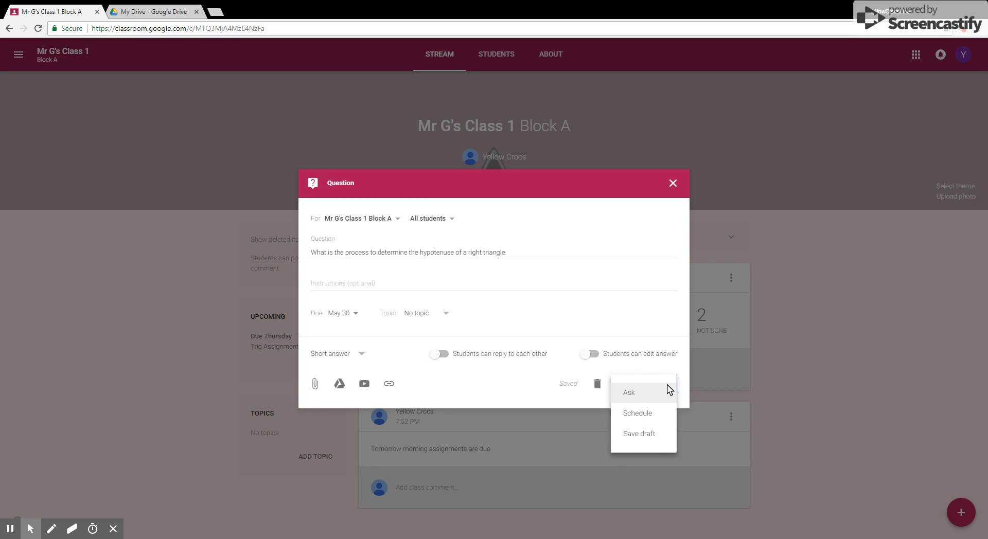
{"action": "left_click", "coordinate": [643, 397]}
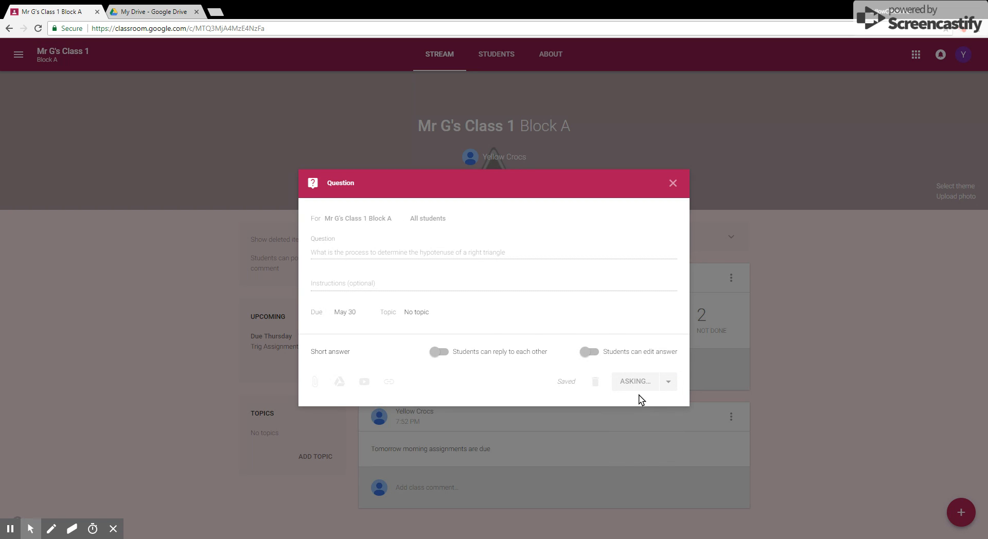
{"action": "scroll", "coordinate": [574, 393], "scroll_direction": "down", "scroll_amount": 3}
{"action": "scroll", "coordinate": [562, 388], "scroll_direction": "up", "scroll_amount": 3}
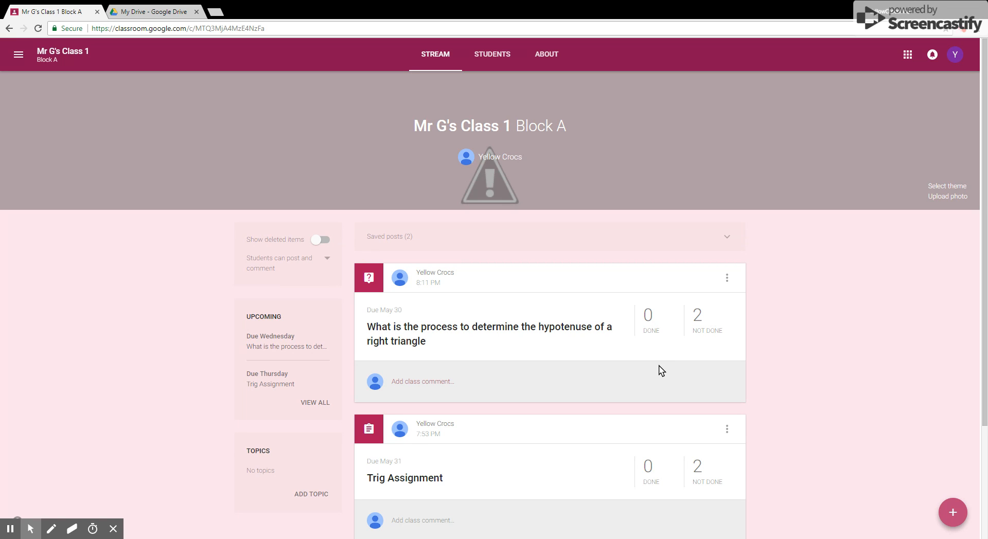
Step: Create a new multiple choice question reading "What is the side opposite the right angle in a right triangle called?"
{"action": "mouse_move", "coordinate": [952, 512]}
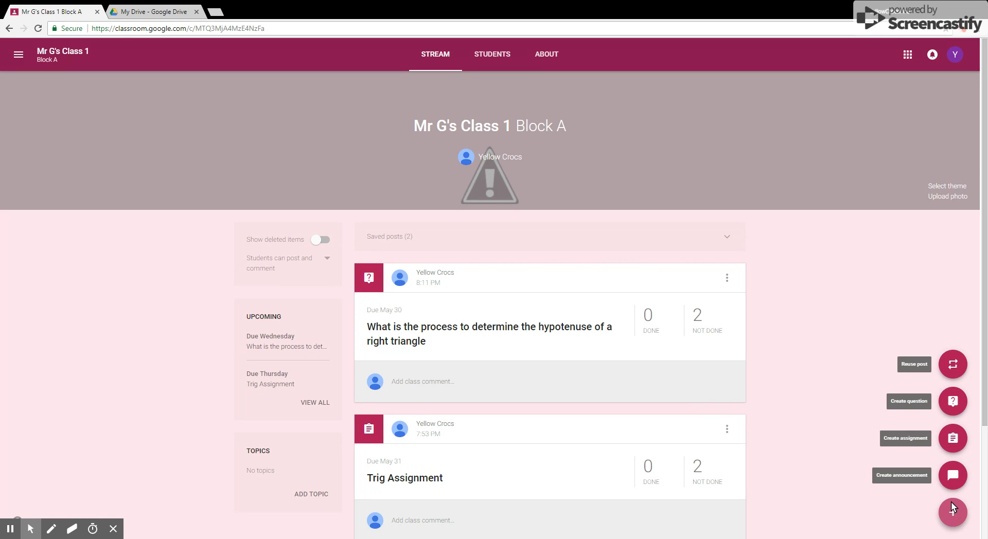
{"action": "left_click", "coordinate": [952, 401]}
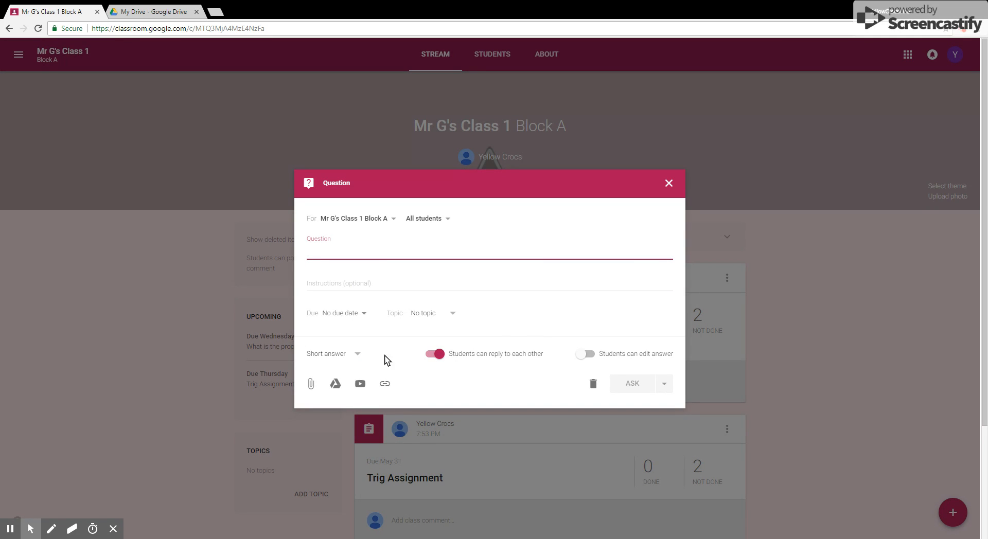
{"action": "left_click", "coordinate": [358, 355]}
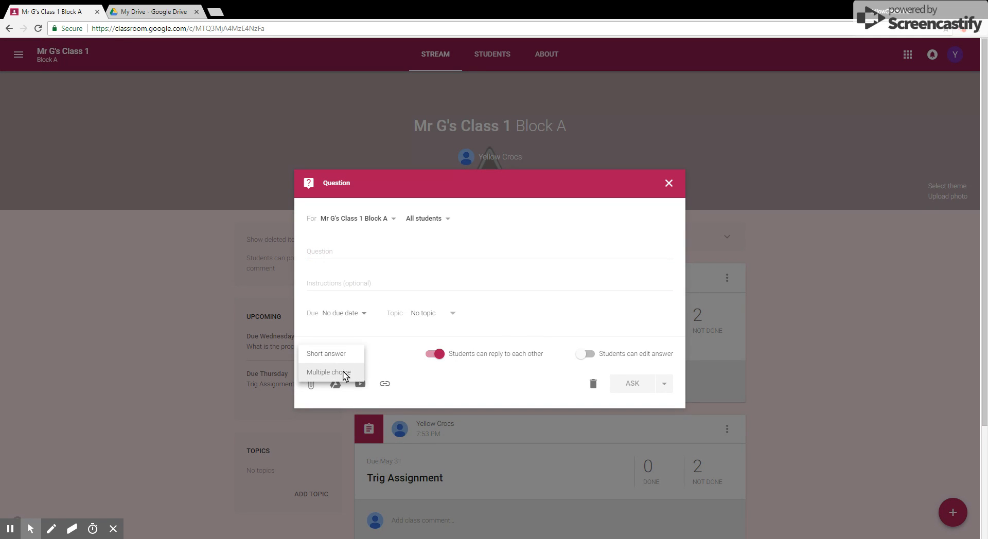
{"action": "left_click", "coordinate": [342, 373]}
{"action": "left_click", "coordinate": [345, 247]}
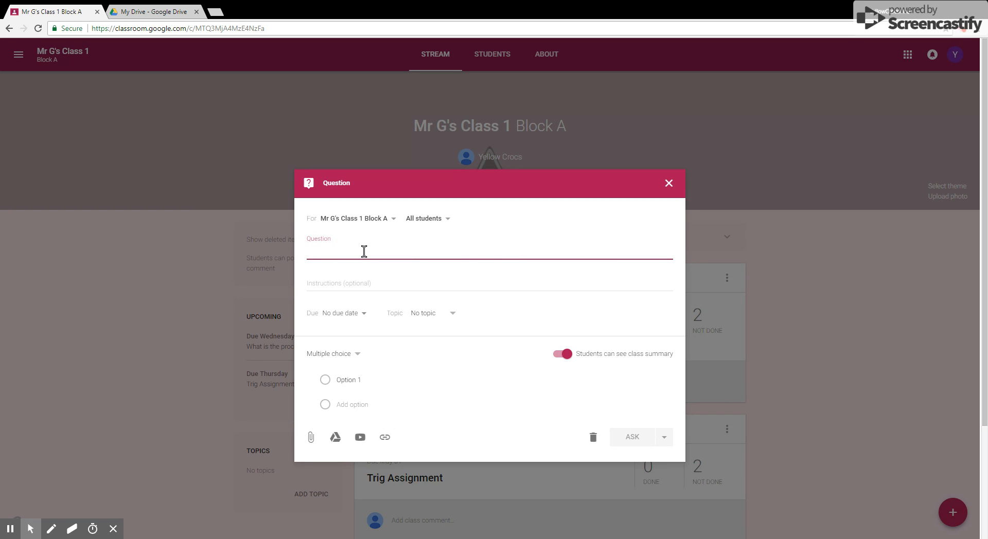
{"action": "type", "text": "W"}
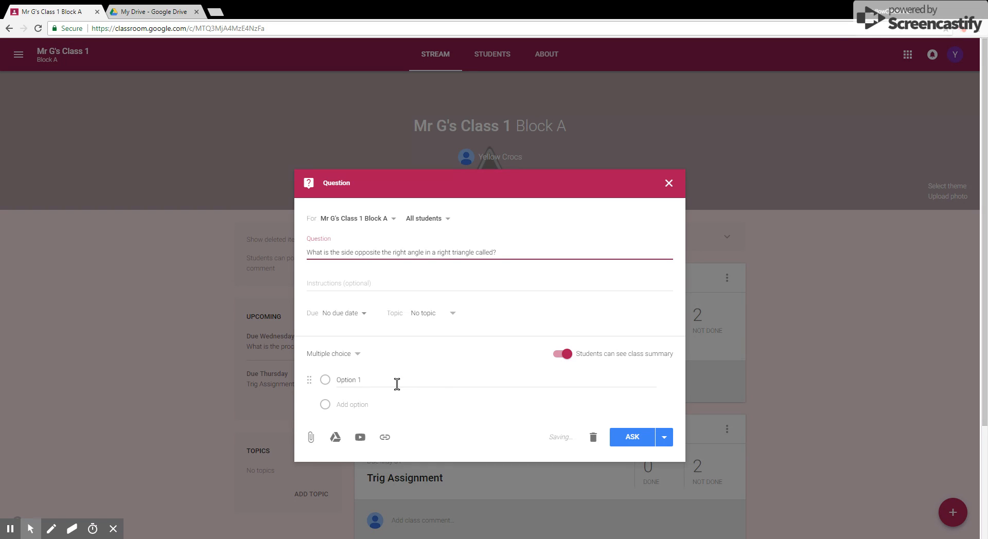
Step: Add the answer options Leg, Arm and Hypotenuse
{"action": "left_click", "coordinate": [366, 381]}
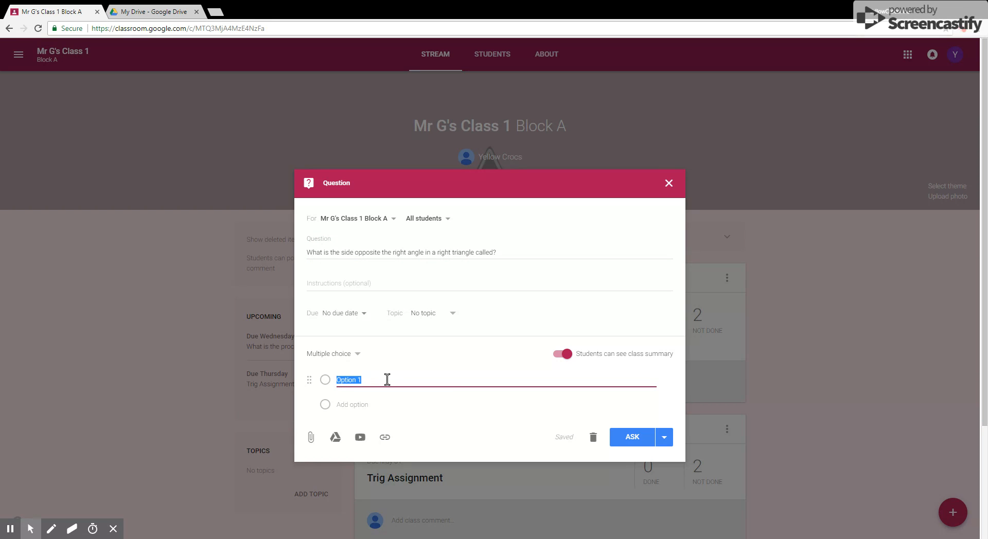
{"action": "type", "text": "Leg"}
{"action": "left_click", "coordinate": [360, 405]}
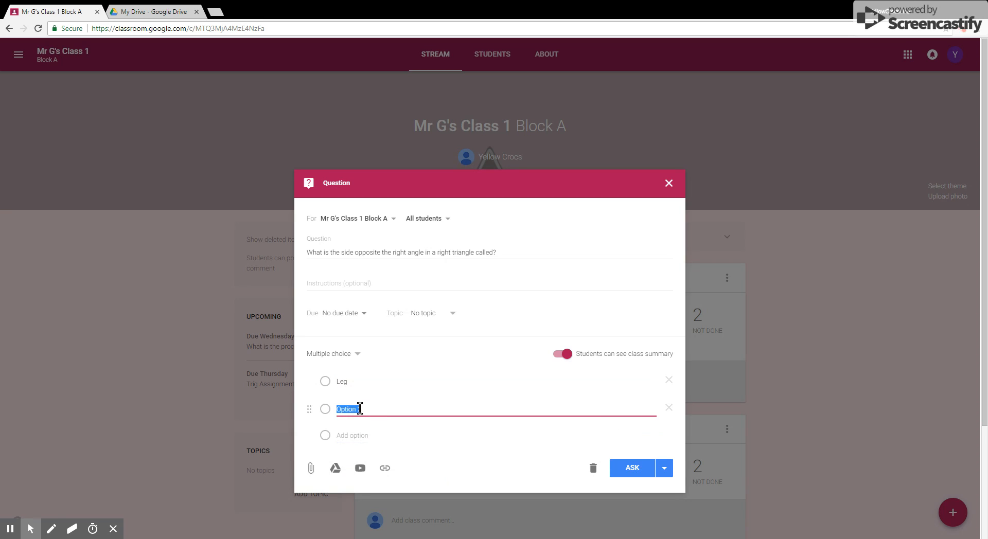
{"action": "type", "text": "Arm"}
{"action": "left_click", "coordinate": [359, 436]}
{"action": "type", "text": "Hypotenuse"}
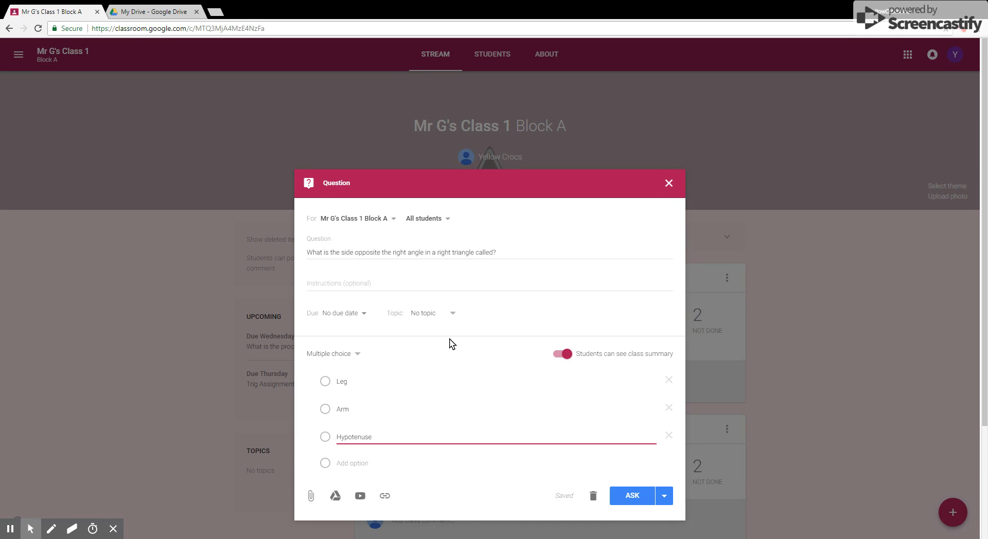
Step: Set the multiple choice question's due date to May 30, 2018
{"action": "left_click", "coordinate": [366, 317]}
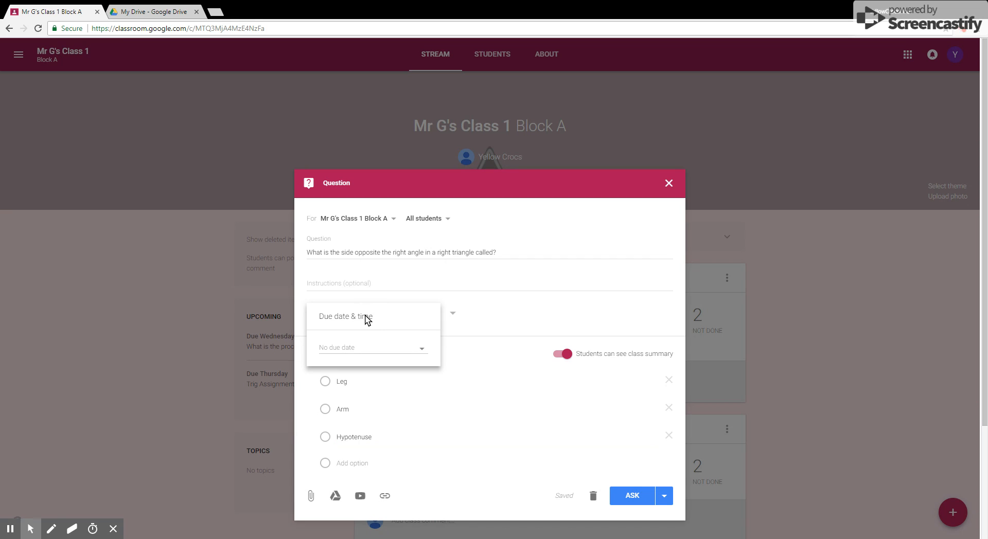
{"action": "left_click", "coordinate": [370, 347]}
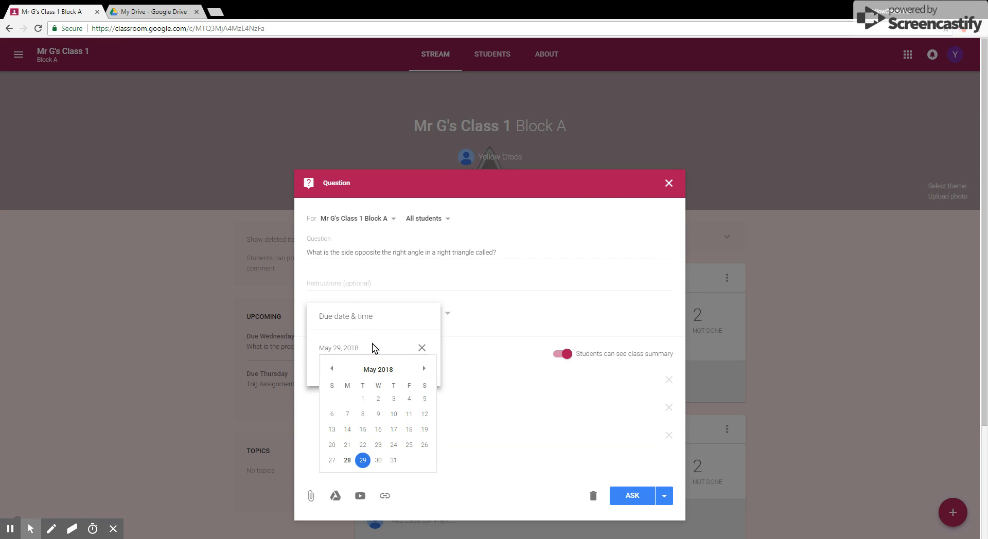
{"action": "left_click", "coordinate": [378, 460]}
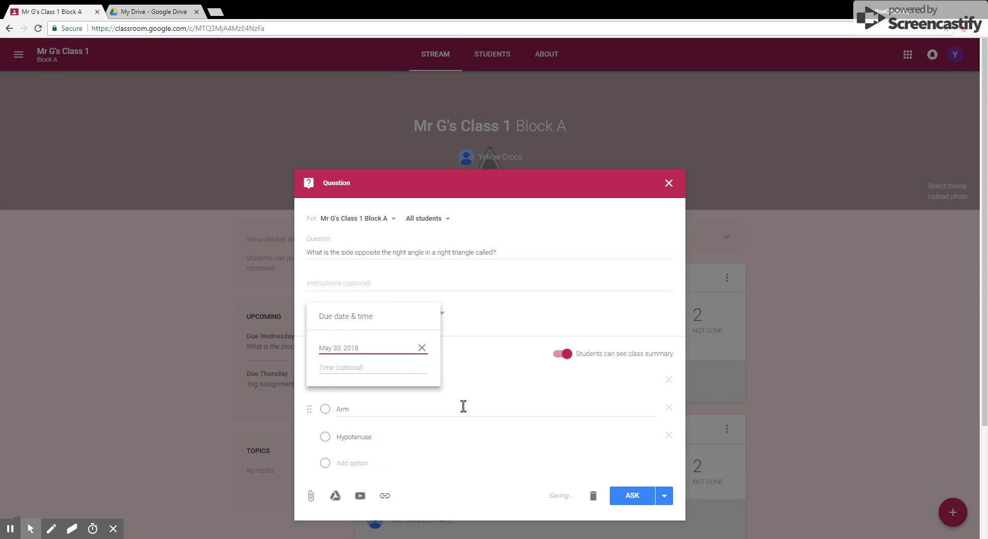
{"action": "left_click", "coordinate": [470, 358]}
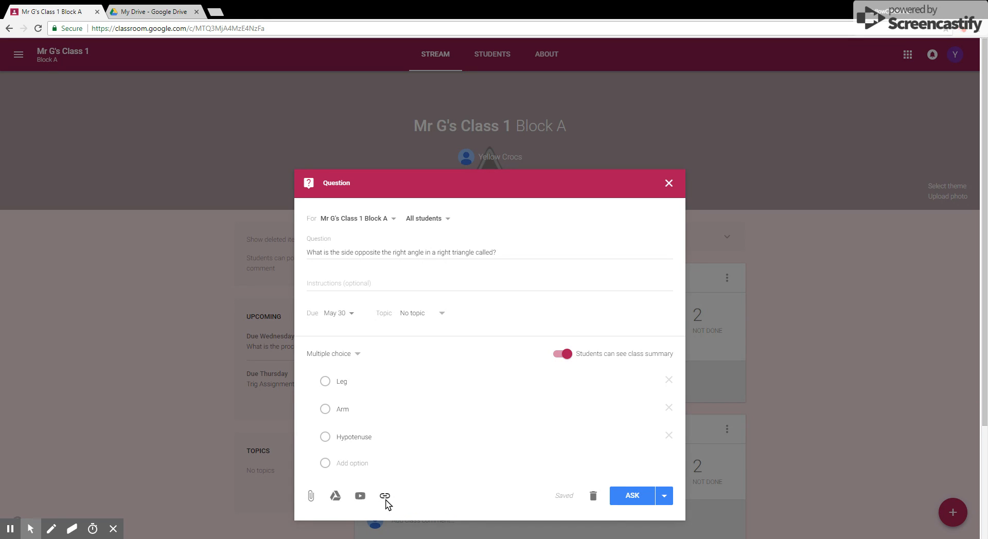
Step: Post the multiple choice question with Ask
{"action": "left_click", "coordinate": [668, 495]}
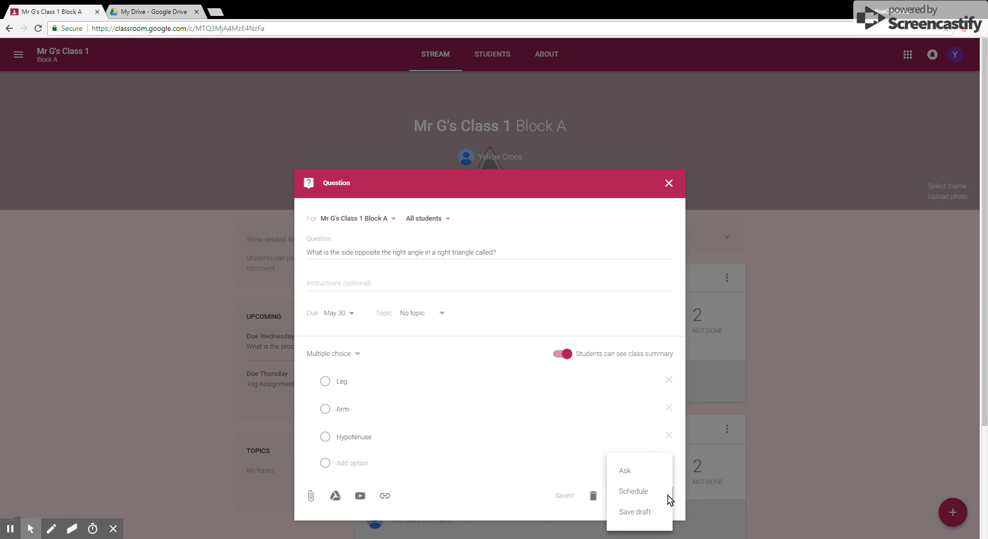
{"action": "left_click", "coordinate": [646, 470]}
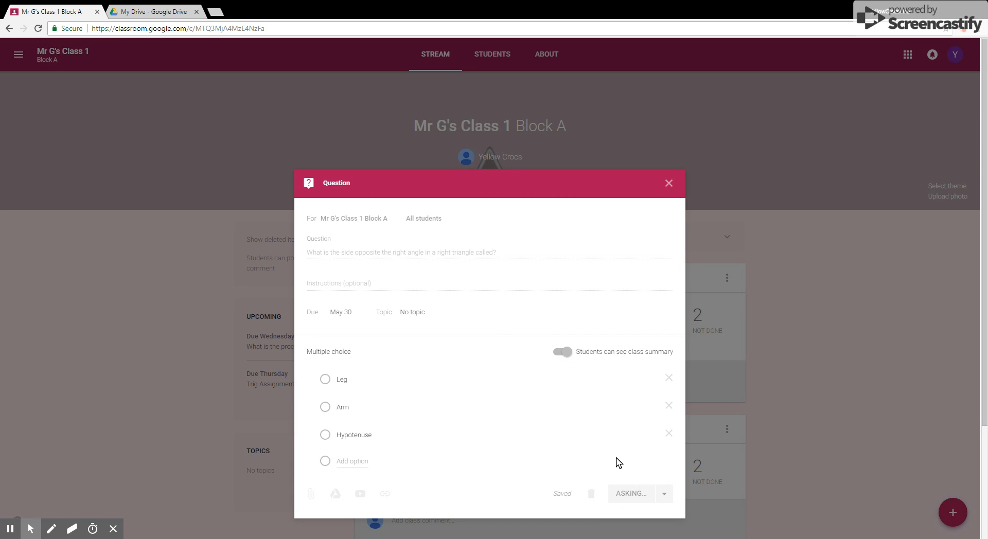
{"action": "scroll", "coordinate": [571, 409], "scroll_direction": "down", "scroll_amount": 3}
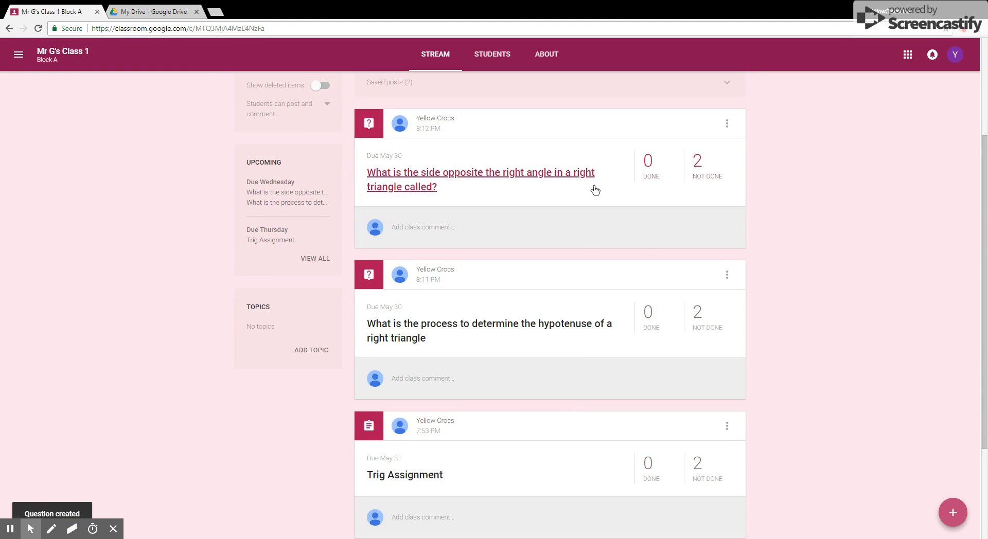
{"action": "scroll", "coordinate": [586, 257], "scroll_direction": "down", "scroll_amount": 2}
{"action": "scroll", "coordinate": [591, 309], "scroll_direction": "up", "scroll_amount": 4}
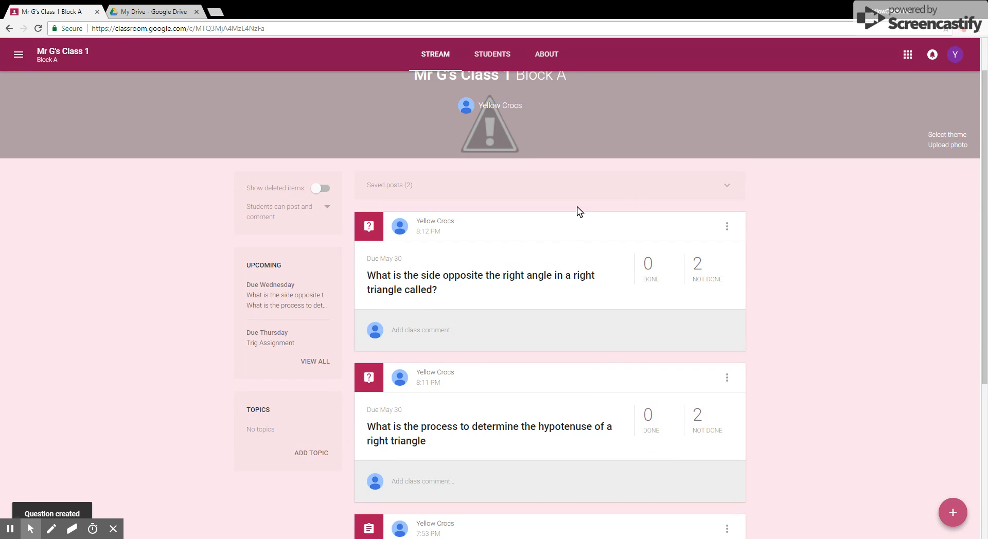